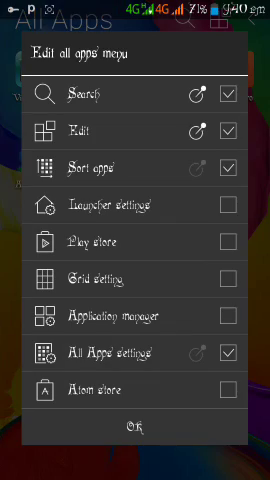
Dismiss the Edit all apps menu dialog and browse the All Apps pages
click(135, 427)
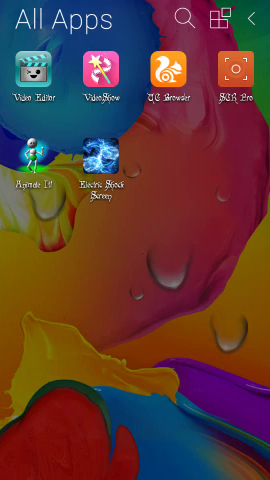
drag(116, 275, 230, 275)
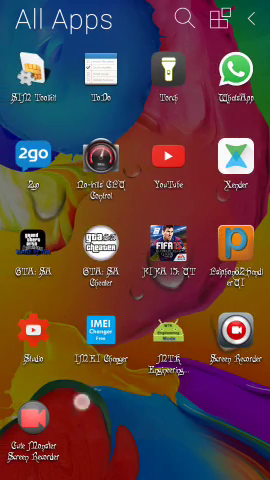
drag(81, 401, 20, 398)
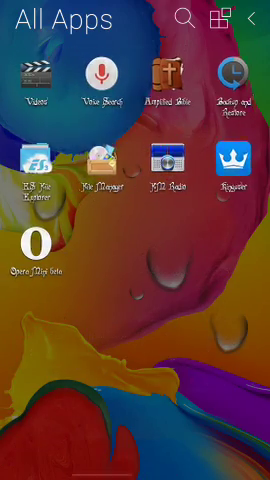
drag(95, 357, 220, 357)
Flip through the remaining app pages and return to the home screen
drag(200, 350, 60, 350)
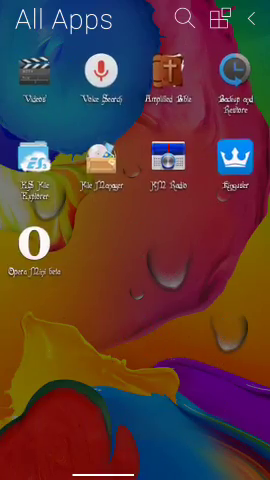
drag(146, 318, 40, 318)
drag(200, 401, 90, 401)
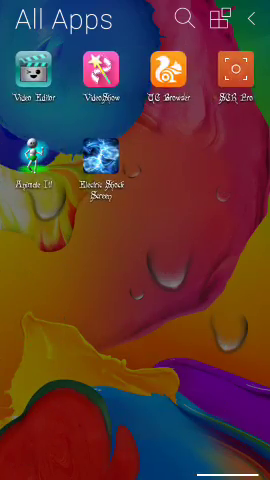
mouse_move(100, 360)
mouse_down()
mouse_move(45, 383)
mouse_move(111, 380)
mouse_up()
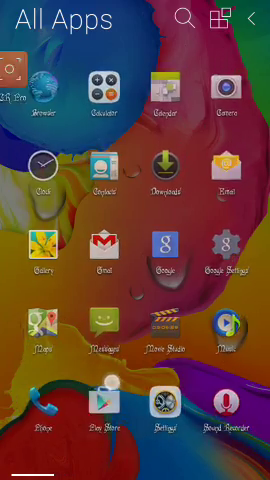
key(Home)
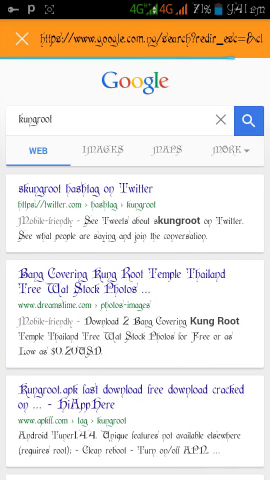
scroll(135, 300, down, 3)
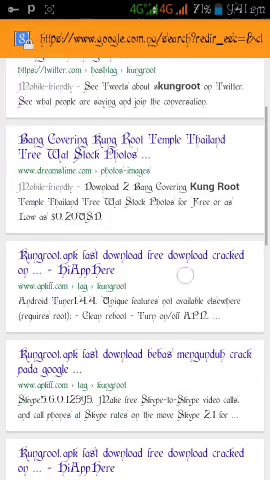
scroll(184, 276, up, 3)
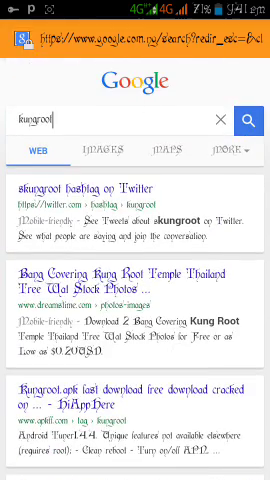
scroll(135, 300, down, 1)
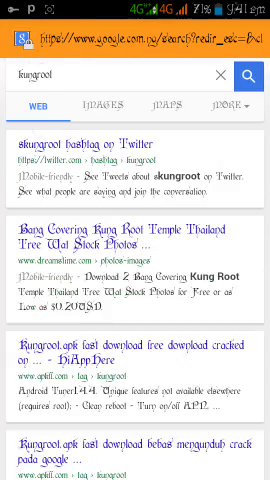
Correct the search query 'kungroot' to 'kingroot' and rerun the Google search
click(47, 75)
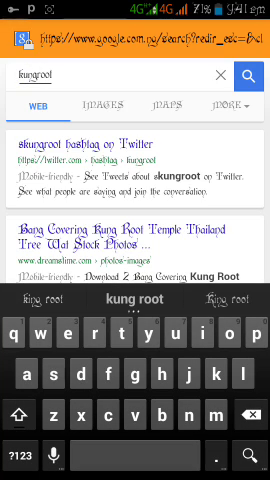
click(35, 75)
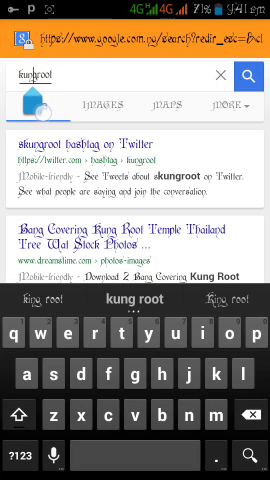
mouse_move(33, 100)
mouse_down()
mouse_move(20, 96)
mouse_move(35, 100)
mouse_move(13, 100)
mouse_up()
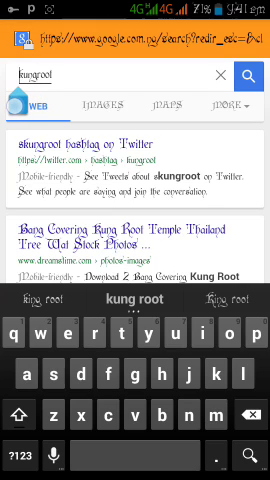
mouse_move(15, 103)
mouse_down()
mouse_move(27, 112)
mouse_move(25, 110)
mouse_up()
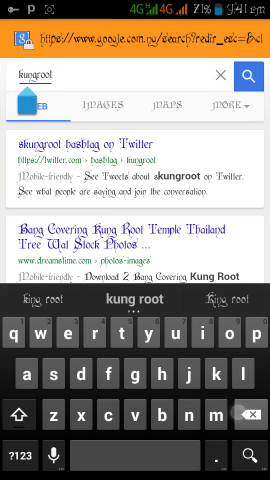
key(BackSpace)
text(i)
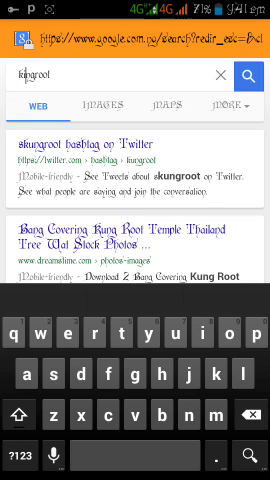
key(Return)
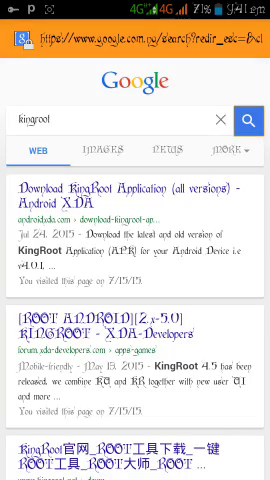
scroll(199, 335, down, 5)
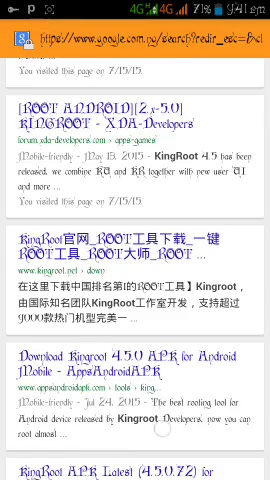
scroll(163, 429, down, 3)
scroll(163, 418, up, 8)
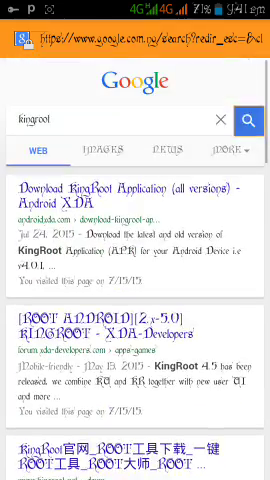
Open the 'Download KingRoot Application (all versions) - Android XDA' result
click(130, 190)
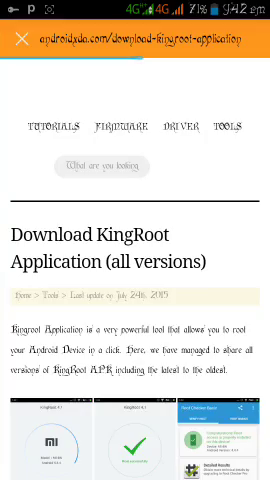
scroll(135, 300, down, 5)
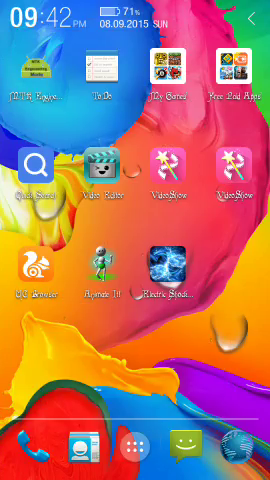
Browse the app drawer pages, then show recent apps with the Psiphon and KingRoot cards
click(135, 446)
drag(200, 300, 60, 300)
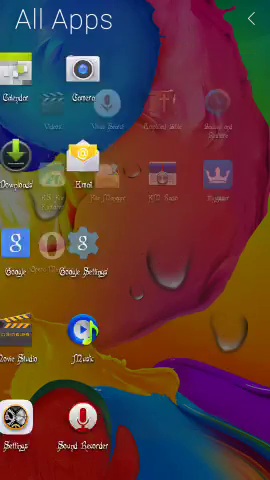
drag(159, 329, 50, 329)
drag(171, 370, 250, 370)
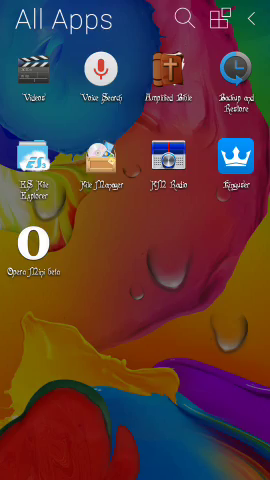
key(Menu)
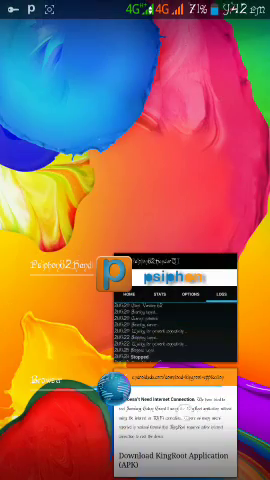
Reopen the androidxda.com KingRoot download page from its recent-apps card
click(160, 420)
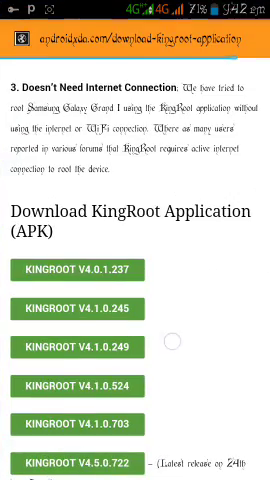
scroll(171, 341, down, 5)
scroll(135, 300, up, 10)
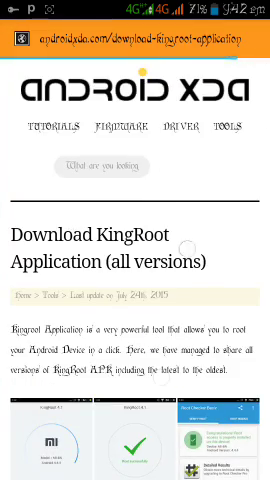
scroll(187, 249, down, 5)
scroll(135, 240, up, 3)
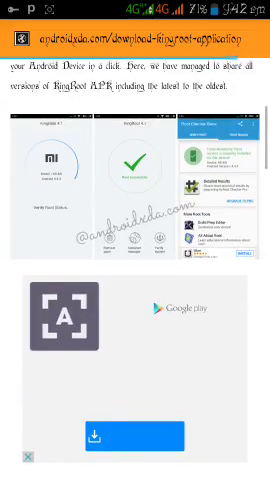
scroll(184, 291, up, 3)
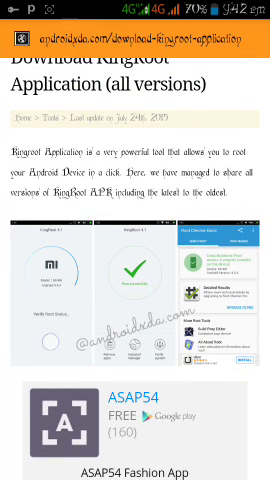
scroll(135, 240, up, 2)
scroll(135, 240, up, 1)
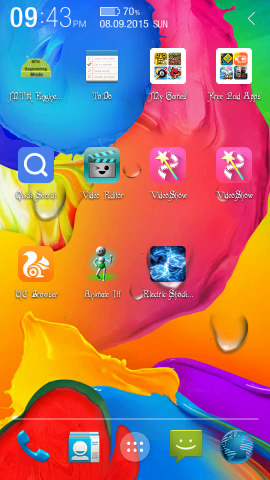
Launch Kinguser from the app drawer to show that root was obtained
click(135, 447)
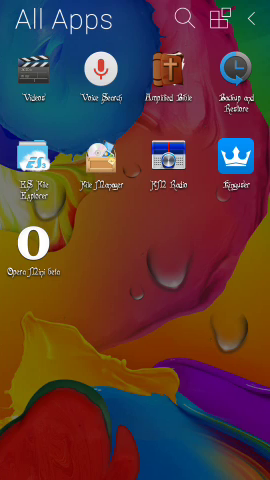
click(236, 156)
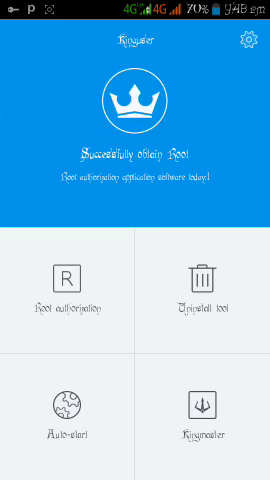
View Kinguser's root authorization list, then open Android Settings from quick settings
click(67, 290)
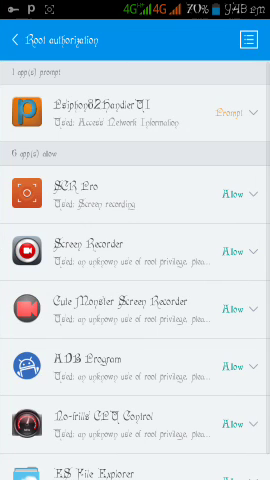
scroll(135, 300, down, 1)
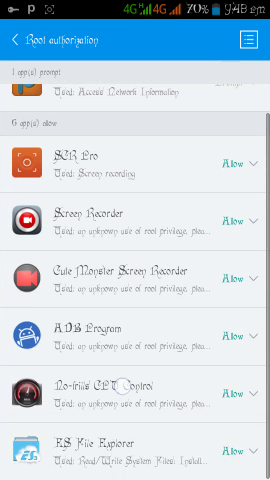
click(135, 455)
scroll(135, 300, up, 1)
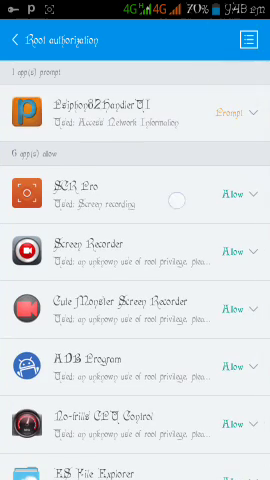
drag(135, 5, 135, 400)
click(251, 17)
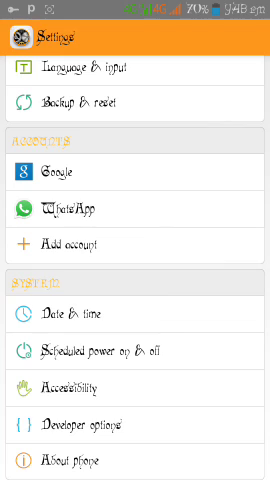
Open About phone to show model V5 and Android version 4.4.2
click(70, 461)
click(132, 221)
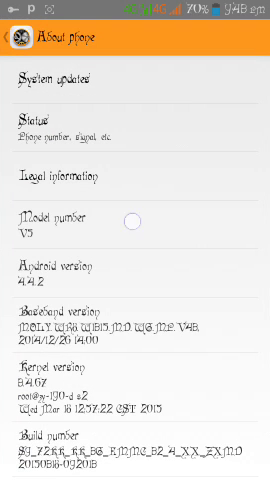
click(156, 227)
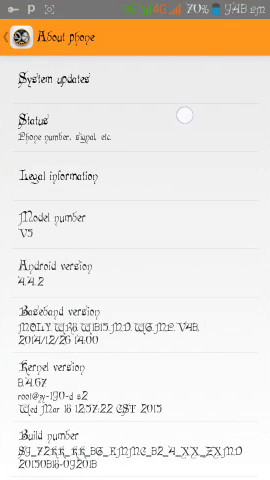
Pull down the notification shade, toggle quick settings, close it, then pull it partway down
drag(184, 5, 184, 300)
click(251, 18)
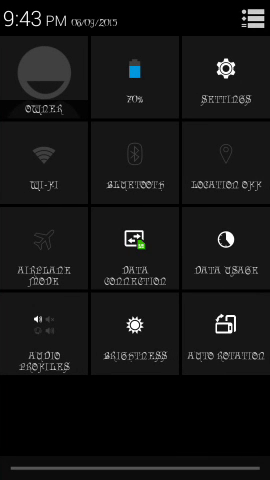
drag(135, 420, 135, 100)
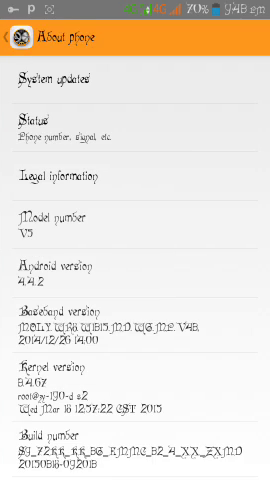
drag(182, 32, 182, 350)
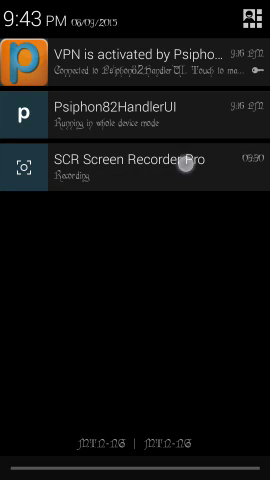